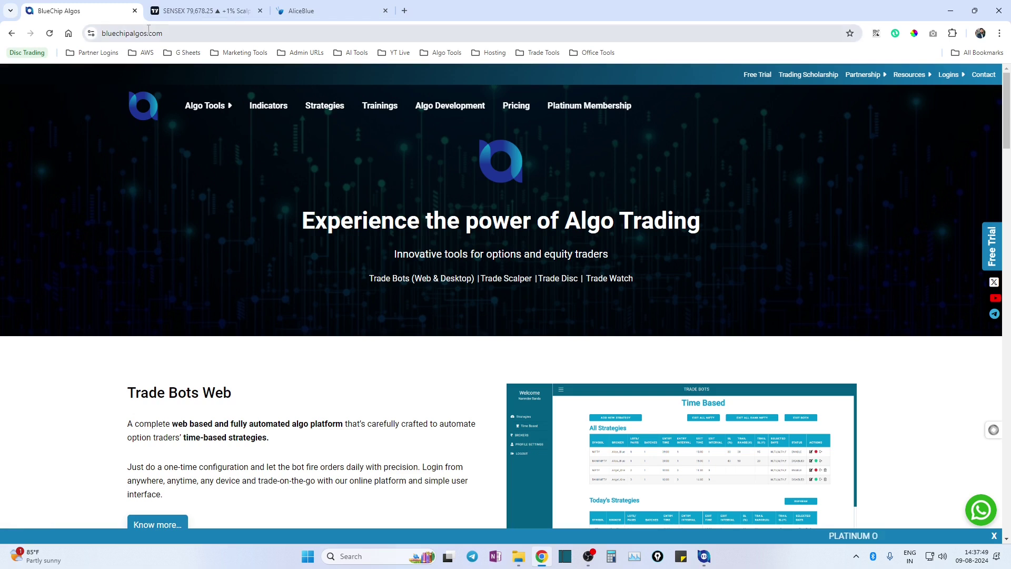
Bring up the BlueChip Algos tab in Chrome and show the Algo Tools product list.
{"action": "left_click", "coordinate": [160, 34]}
{"action": "mouse_move", "coordinate": [203, 106]}
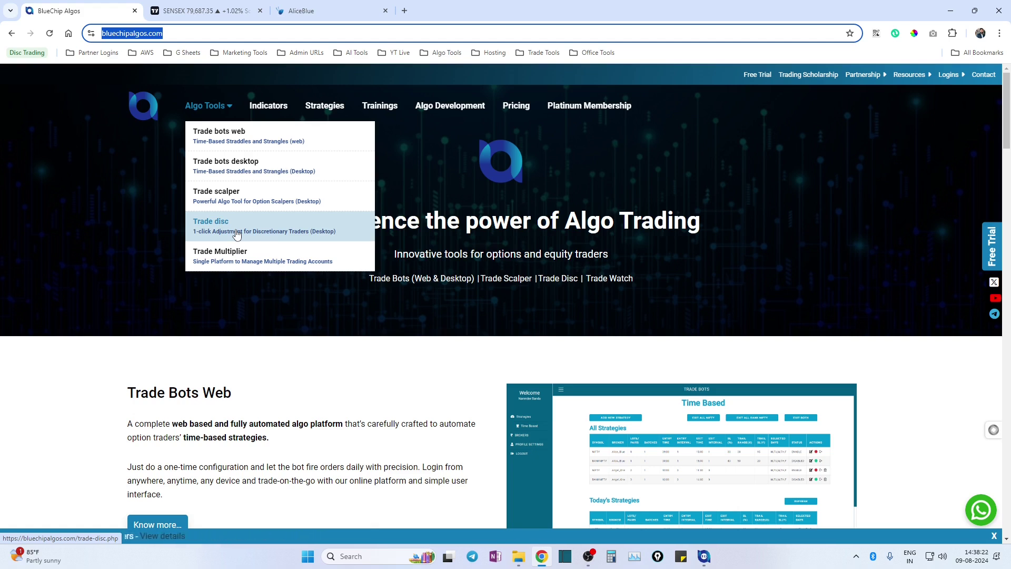
Switch from Chrome back to the Trade Disc desktop app with Alt+Tab.
{"action": "key", "text": "alt+Tab"}
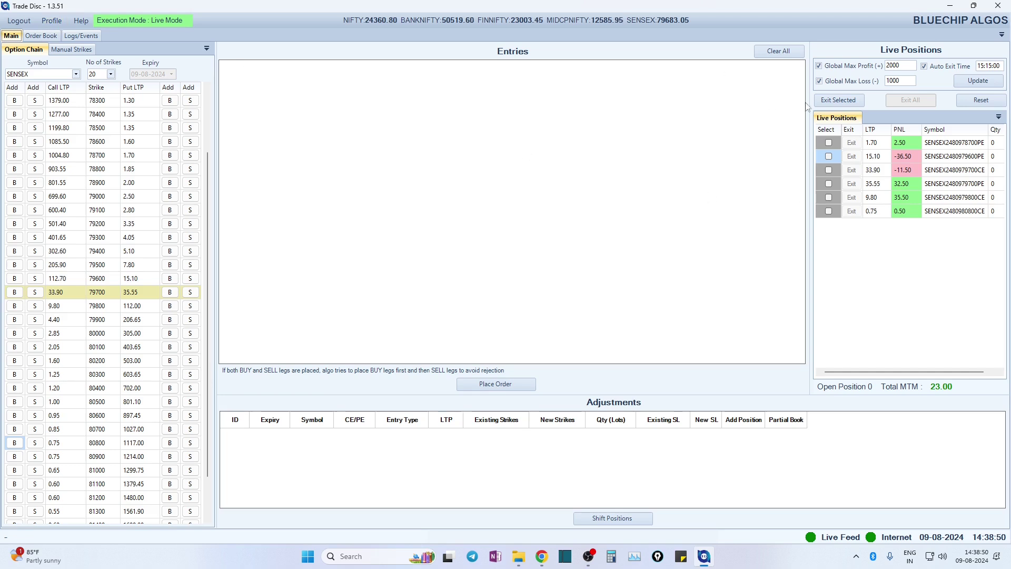
Reset Live Positions and confirm, leaving Open Position 0 and Total MTM 0.00.
{"action": "left_click", "coordinate": [986, 104]}
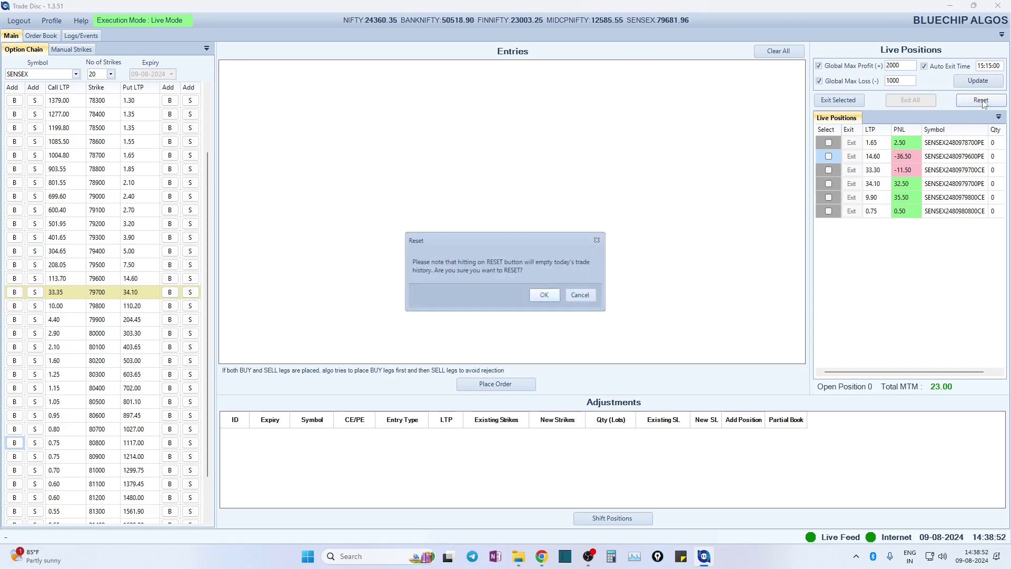
{"action": "left_click", "coordinate": [551, 293]}
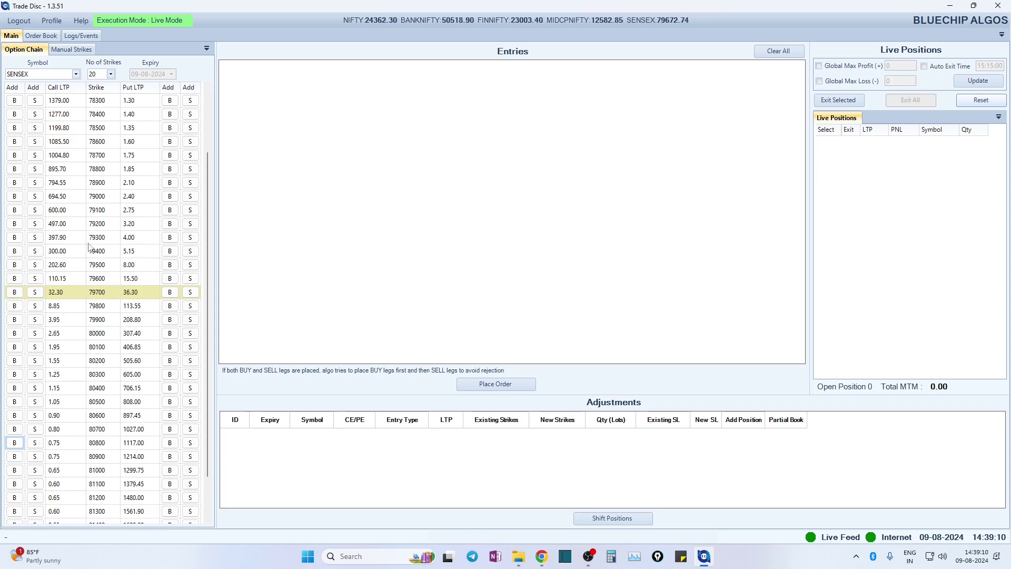
Keep SENSEX as the chain symbol and stage SELL qty 1 MIS on the 79700 put and call.
{"action": "left_click", "coordinate": [44, 75]}
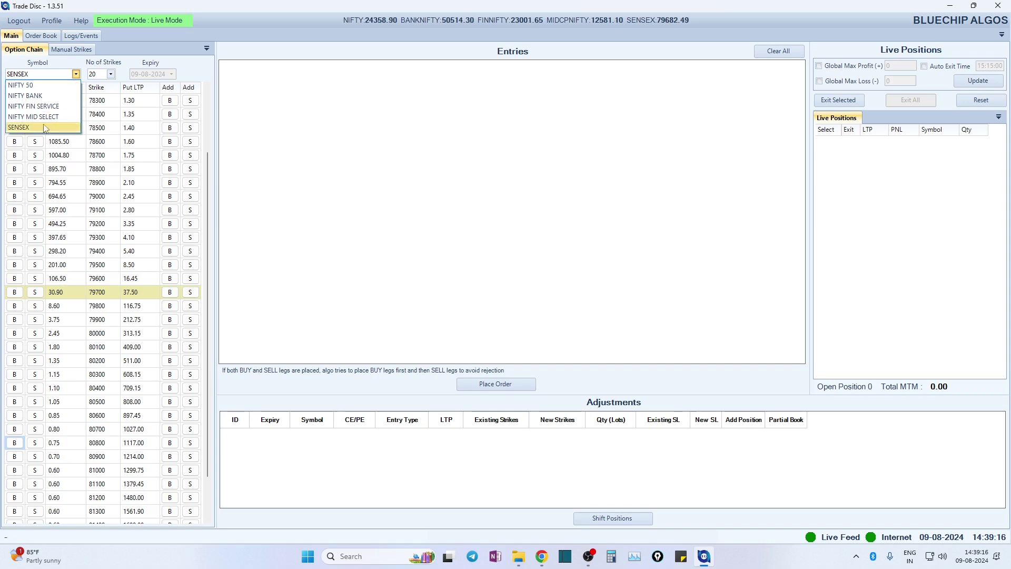
{"action": "key", "text": "Escape"}
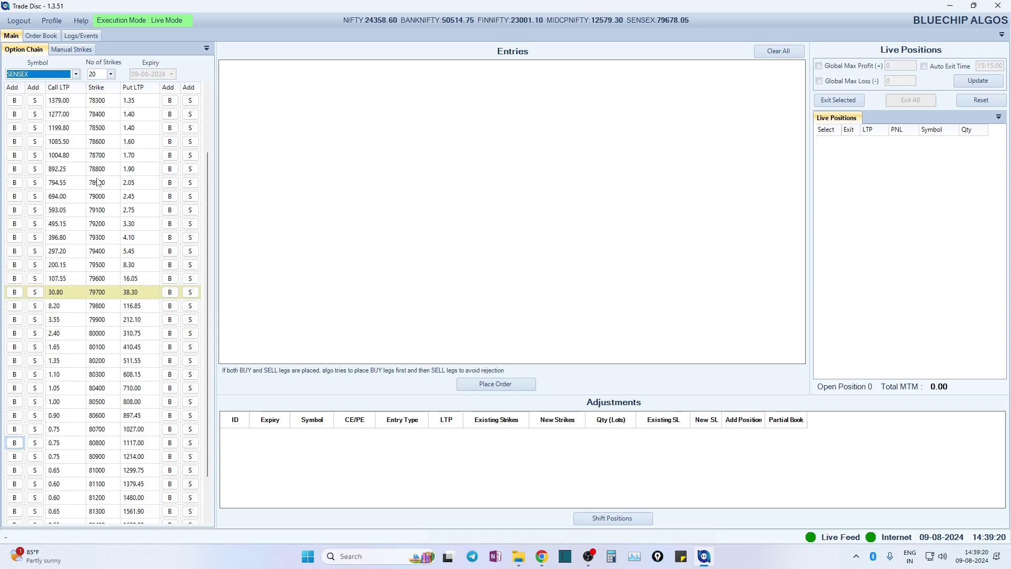
{"action": "left_click", "coordinate": [63, 75]}
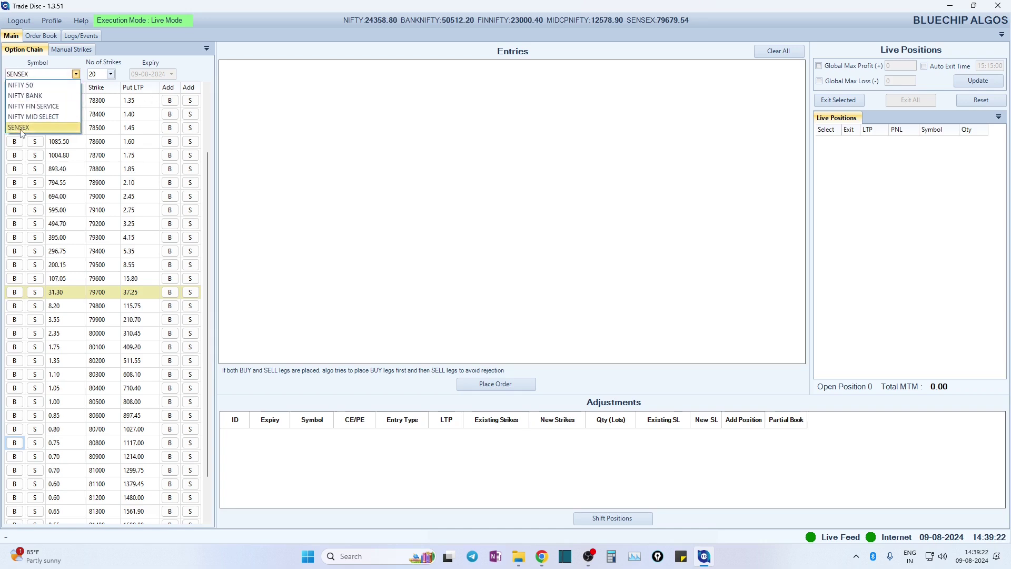
{"action": "left_click", "coordinate": [24, 127]}
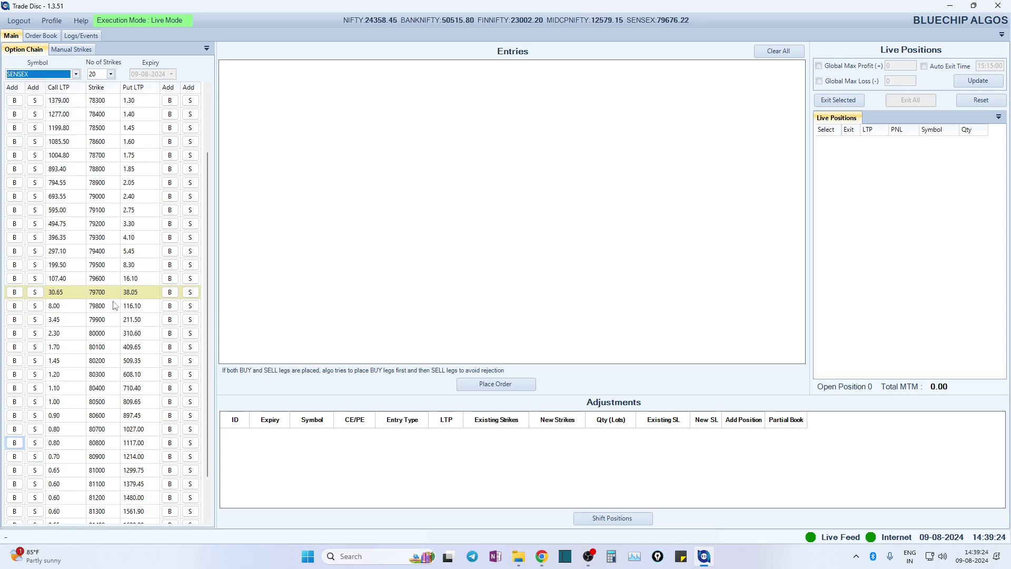
{"action": "left_click", "coordinate": [190, 292]}
{"action": "left_click", "coordinate": [34, 292]}
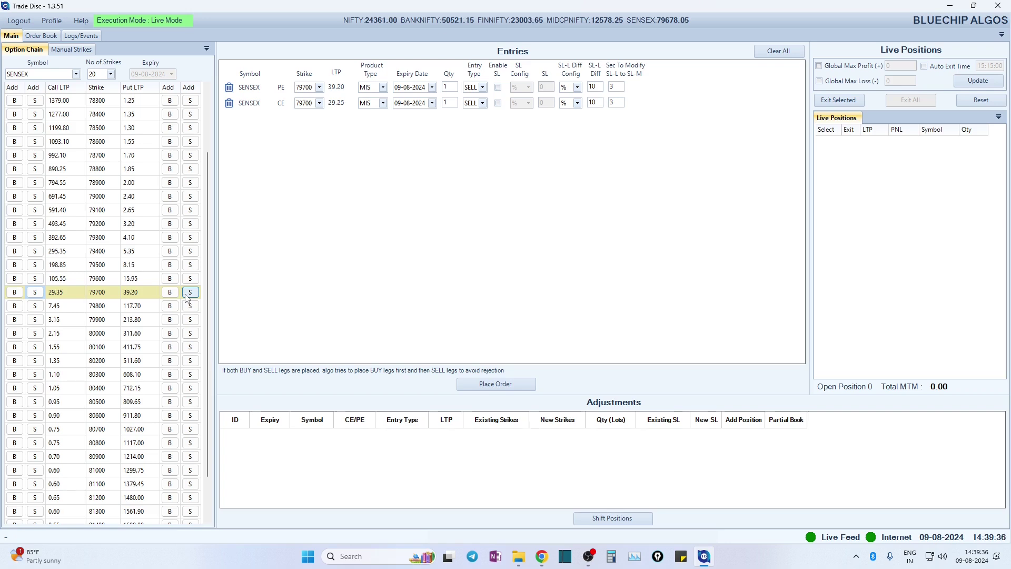
Stage BUY hedges on the SENSEX 78700 put and 80600 call, then show Manual Strikes.
{"action": "left_click", "coordinate": [170, 155]}
{"action": "left_click", "coordinate": [15, 416]}
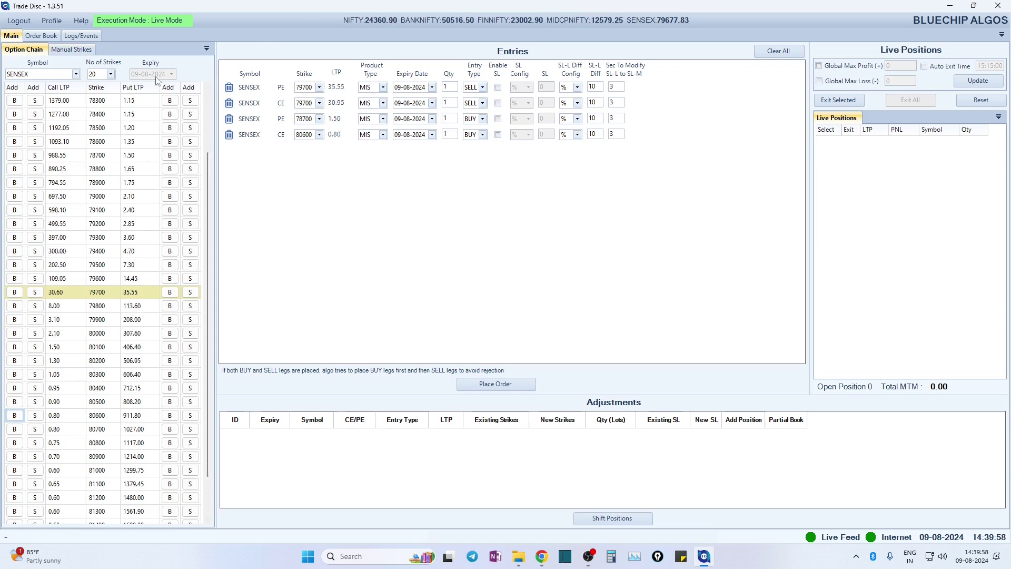
{"action": "left_click", "coordinate": [74, 50]}
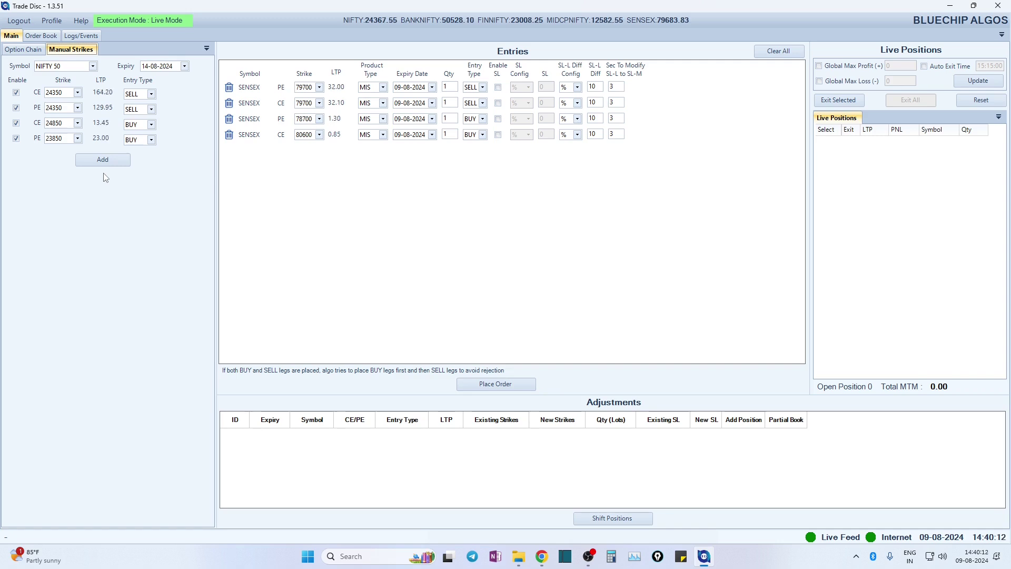
Go back to Manual Strikes and keep the 14-08-2024 expiry.
{"action": "left_click", "coordinate": [31, 51]}
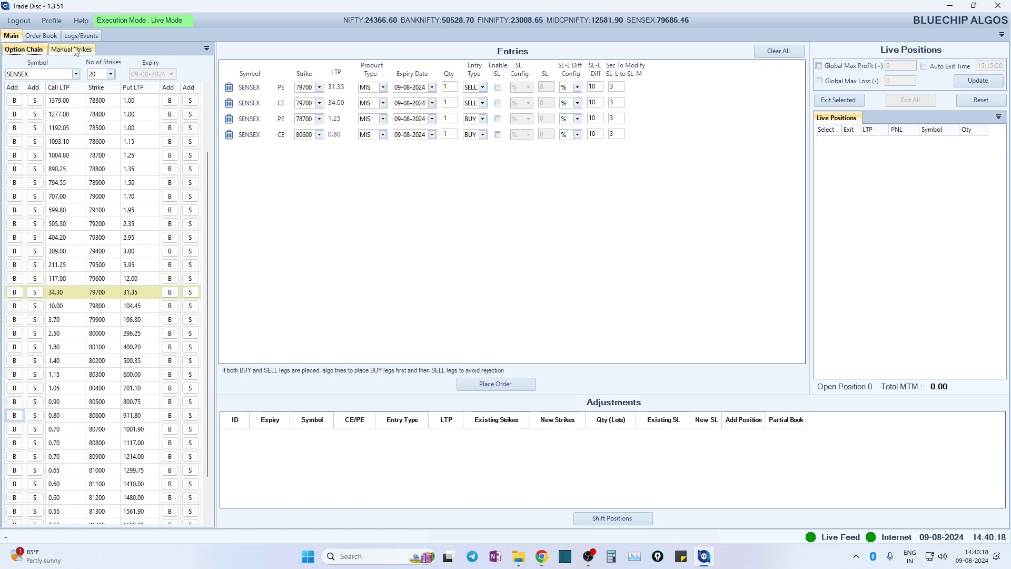
{"action": "left_click", "coordinate": [76, 49]}
{"action": "left_click", "coordinate": [167, 67]}
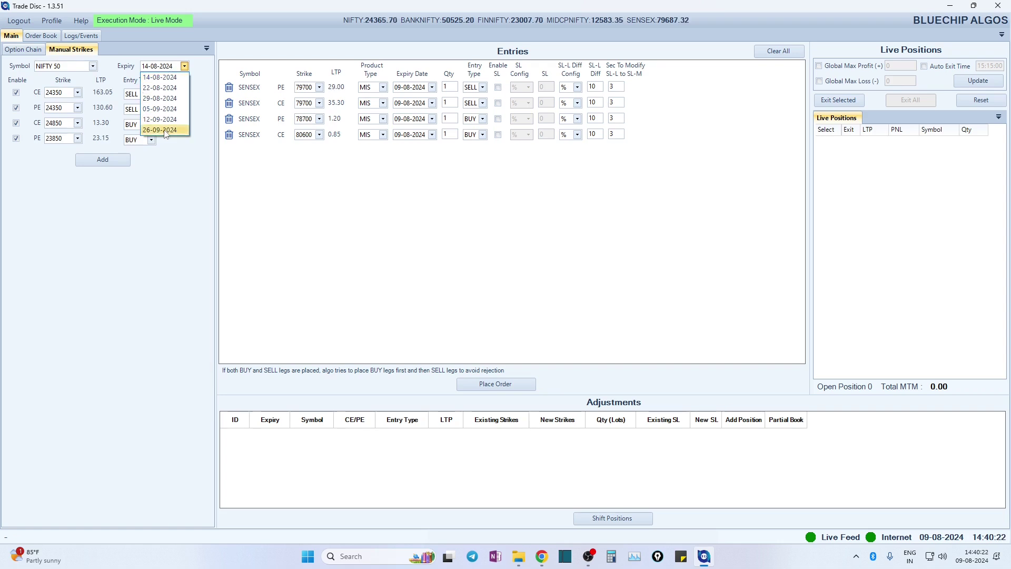
{"action": "left_click", "coordinate": [163, 217]}
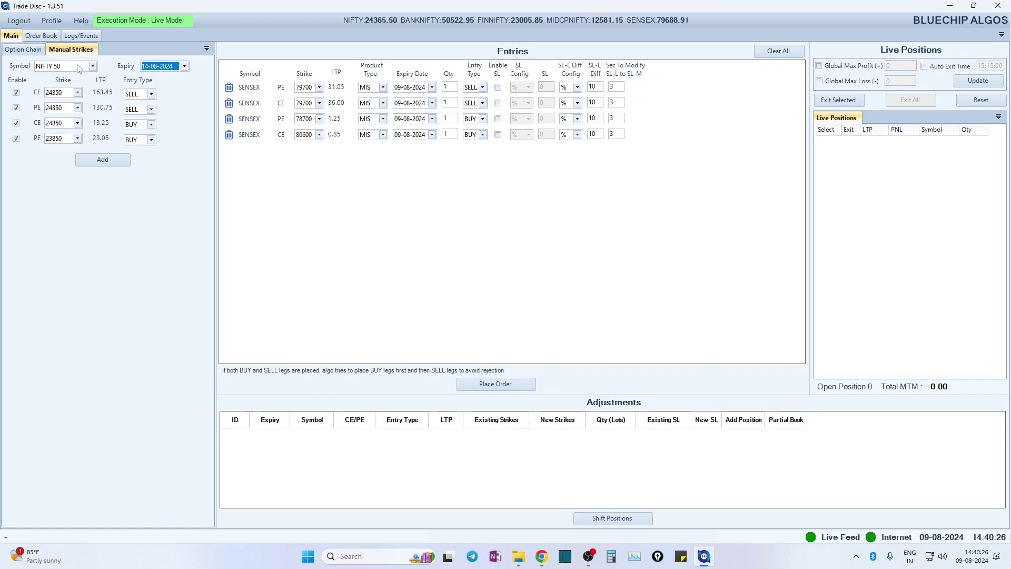
Disable the CE 24850 and PE 23850 legs, keep the CE leg at 24350 SELL, then return to the chain.
{"action": "left_click", "coordinate": [17, 124]}
{"action": "left_click", "coordinate": [16, 138]}
{"action": "left_click", "coordinate": [78, 92]}
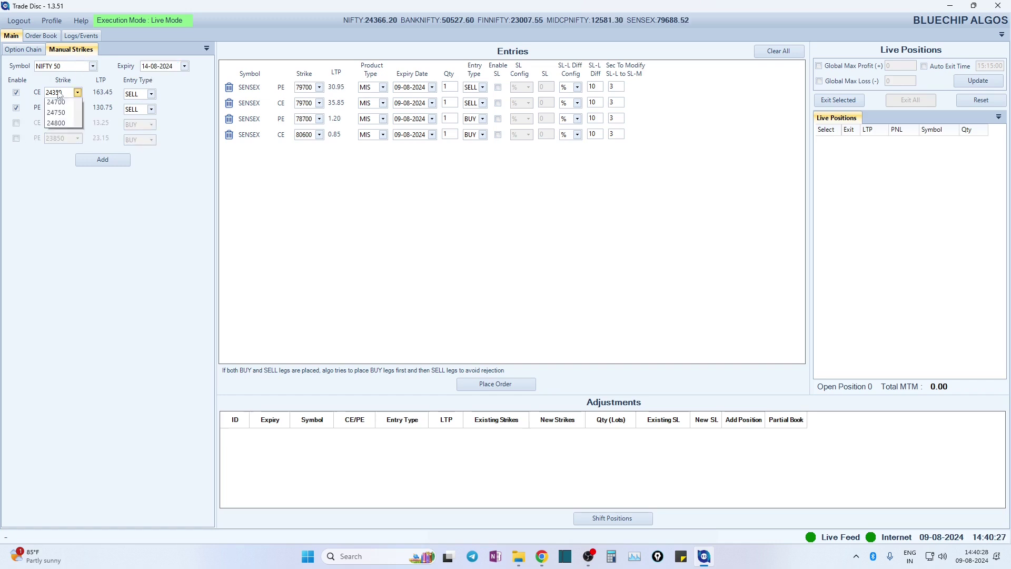
{"action": "left_click", "coordinate": [137, 165]}
{"action": "left_click", "coordinate": [151, 94]}
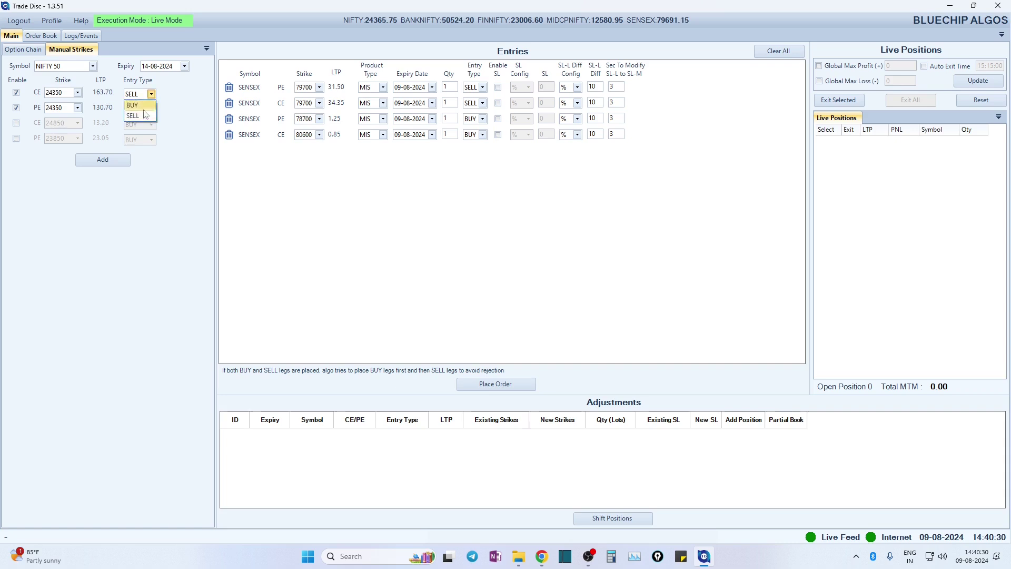
{"action": "left_click", "coordinate": [156, 167]}
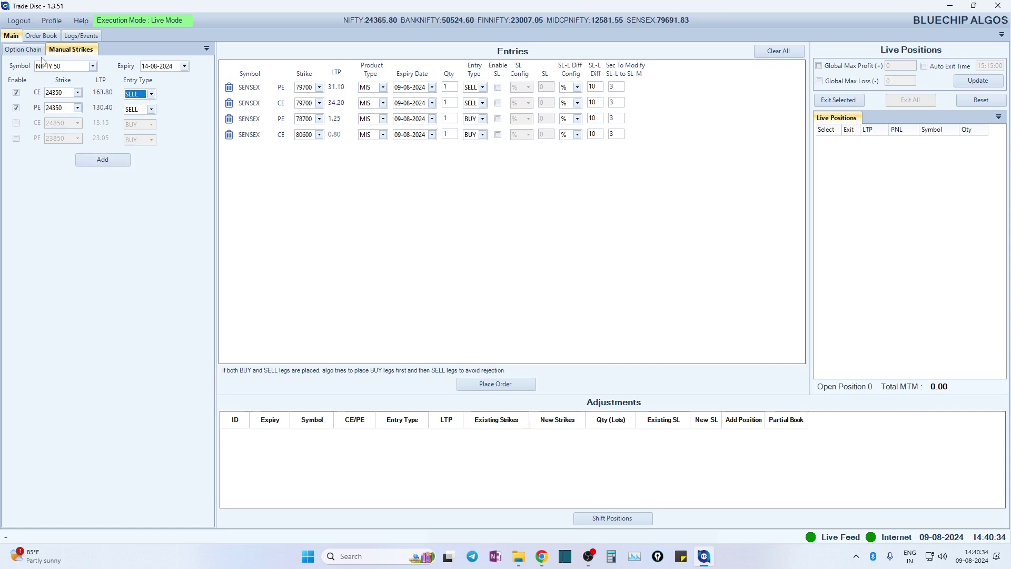
{"action": "left_click", "coordinate": [21, 51]}
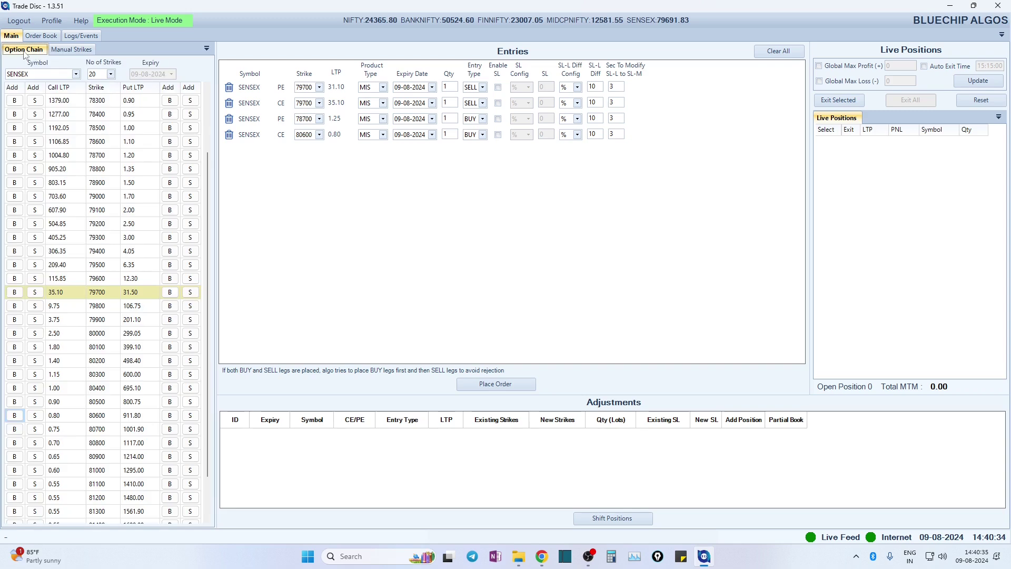
{"action": "left_click", "coordinate": [92, 74]}
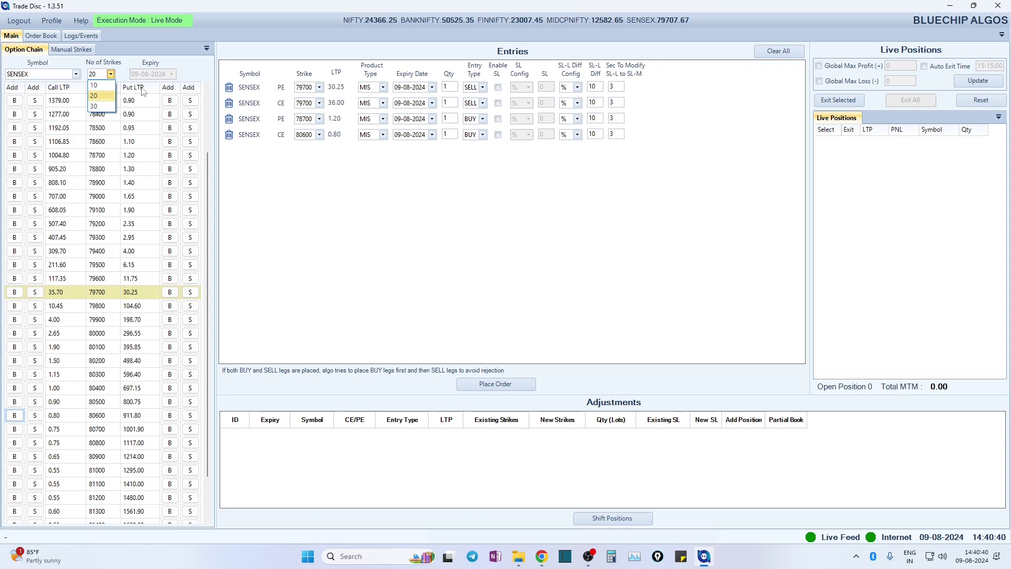
{"action": "left_click", "coordinate": [107, 98]}
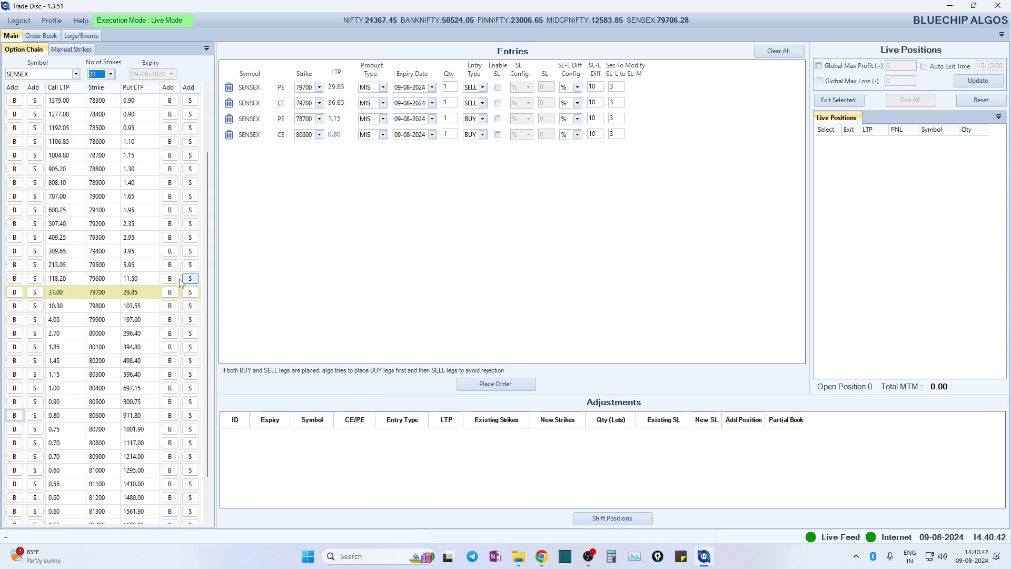
{"action": "scroll", "coordinate": [133, 292], "scroll_direction": "up", "scroll_amount": 2}
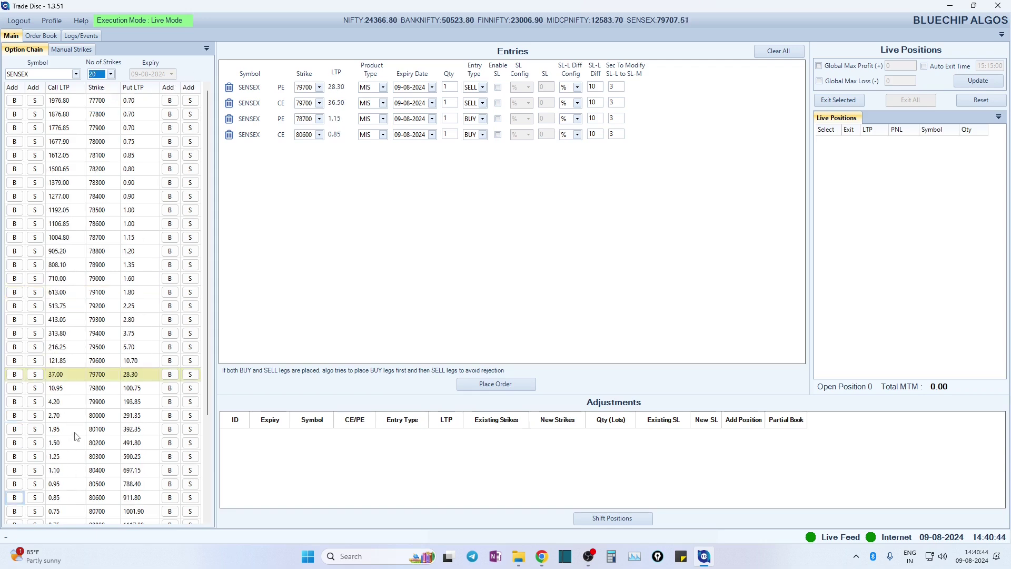
{"action": "scroll", "coordinate": [63, 321], "scroll_direction": "down", "scroll_amount": 1}
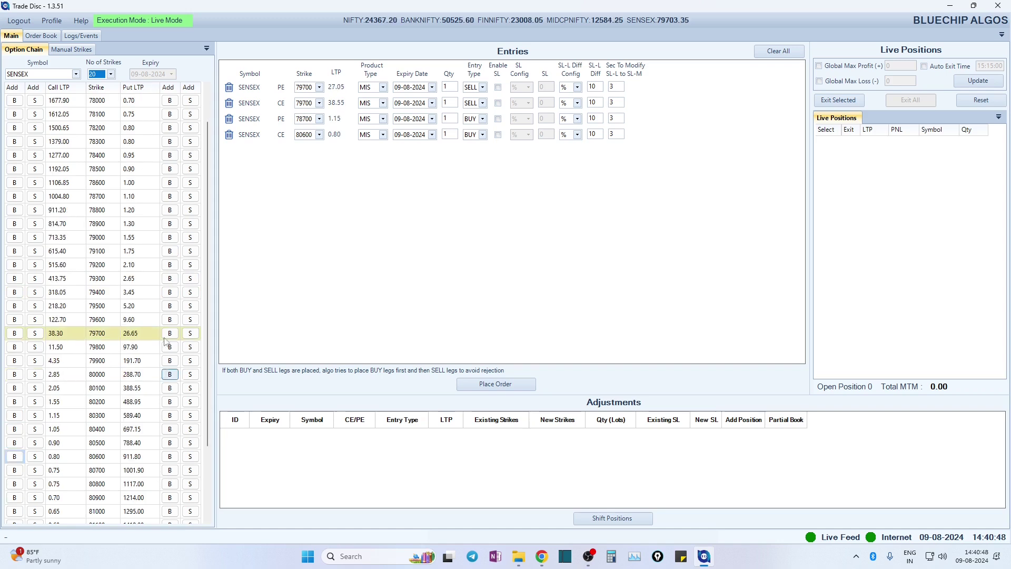
{"action": "left_click", "coordinate": [110, 74]}
{"action": "left_click", "coordinate": [108, 109]}
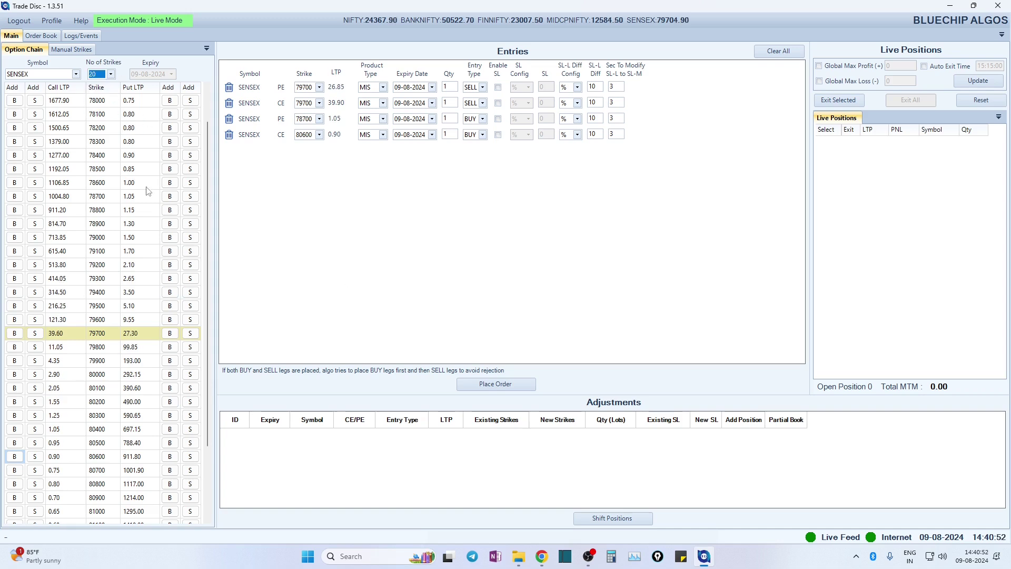